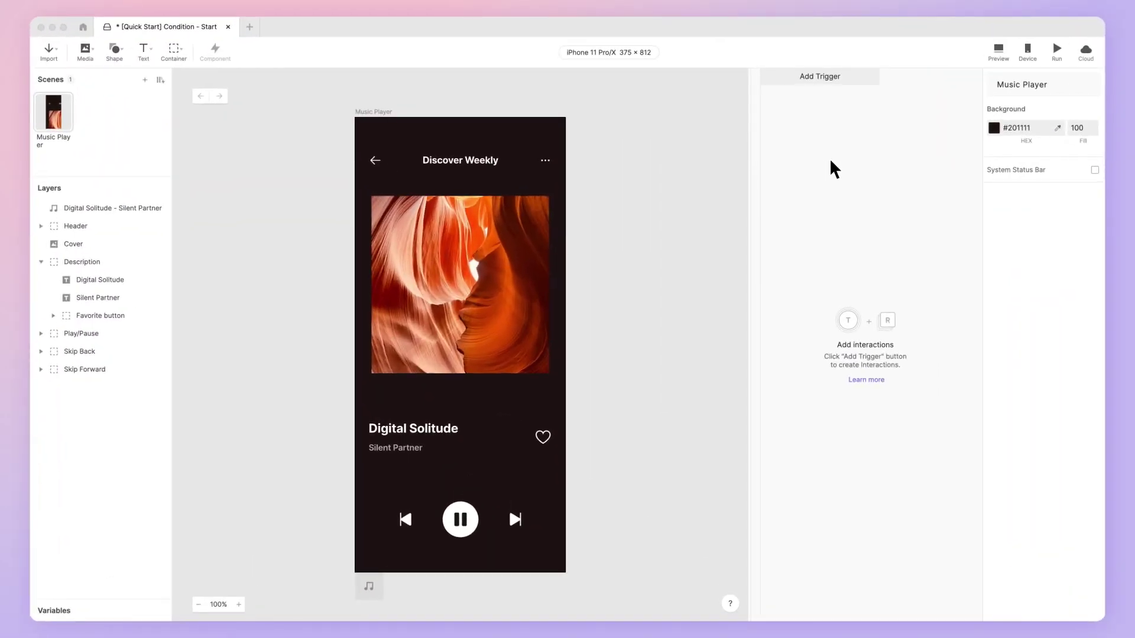
- Preview the music player prototype, then select the Digital Solitude audio layer
left_click(998, 53)
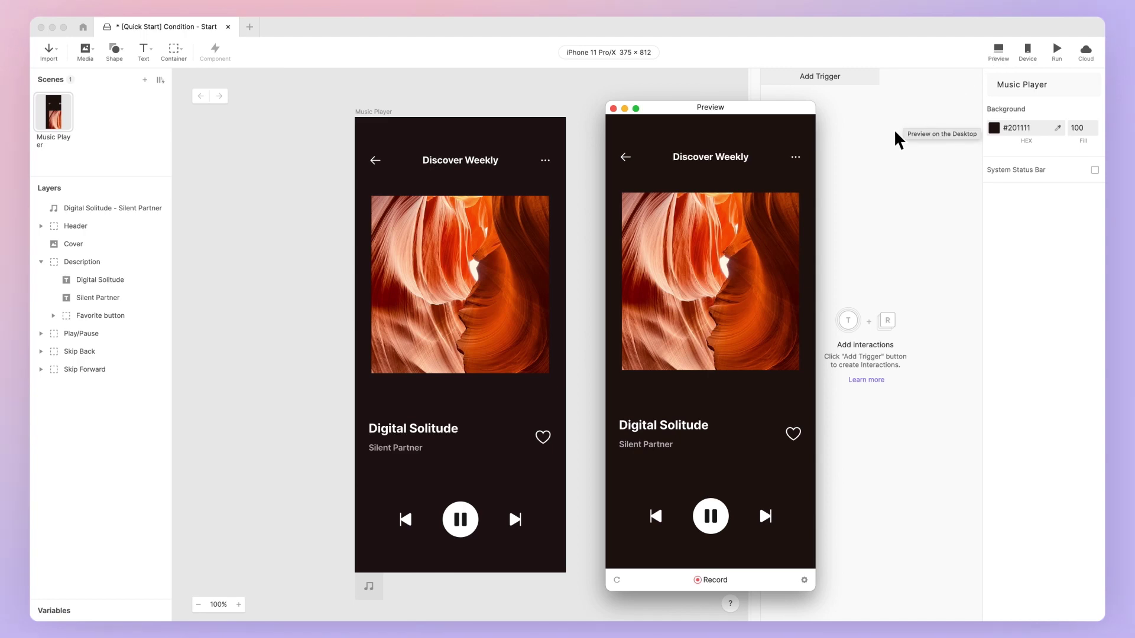
left_click(613, 108)
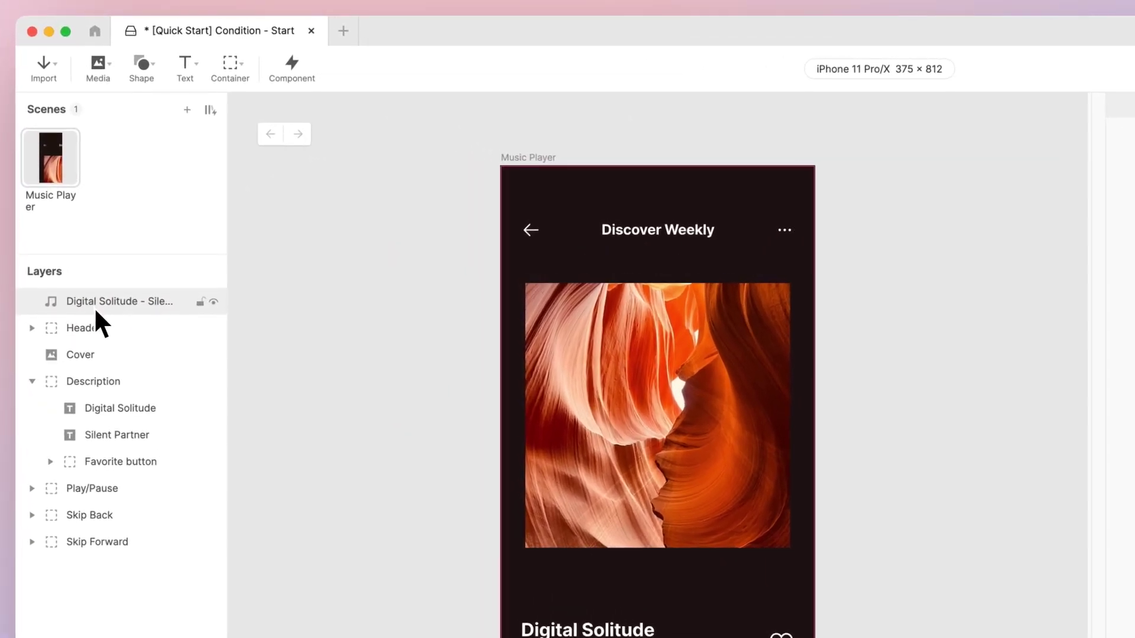
left_click(92, 273)
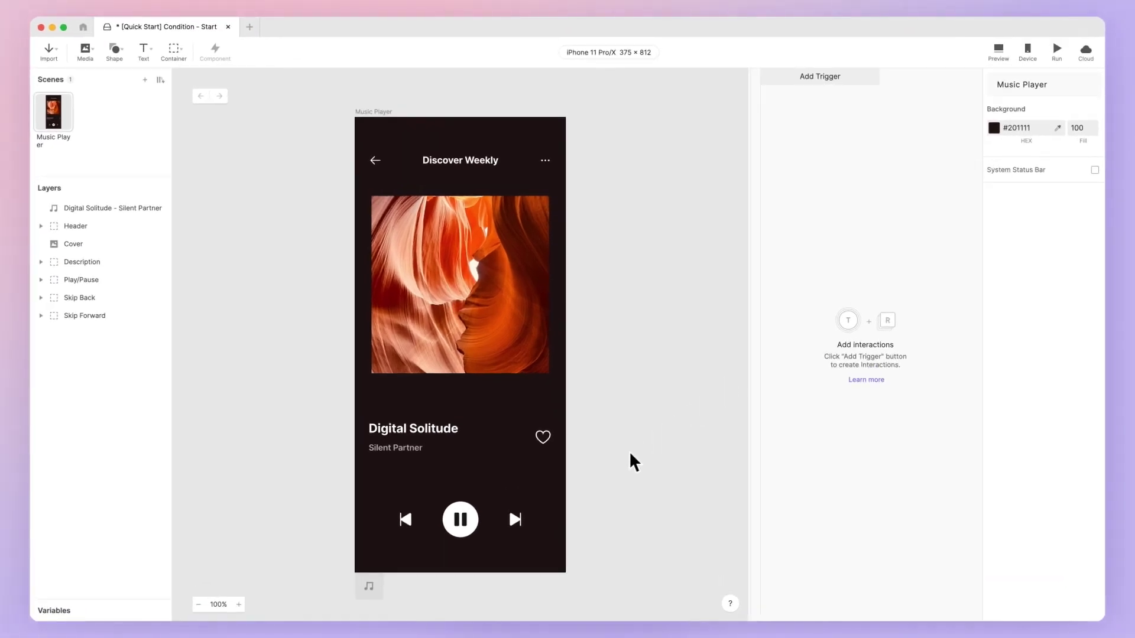
- Add a one-finger Tap trigger to the Play/Pause button layer
left_click(461, 519)
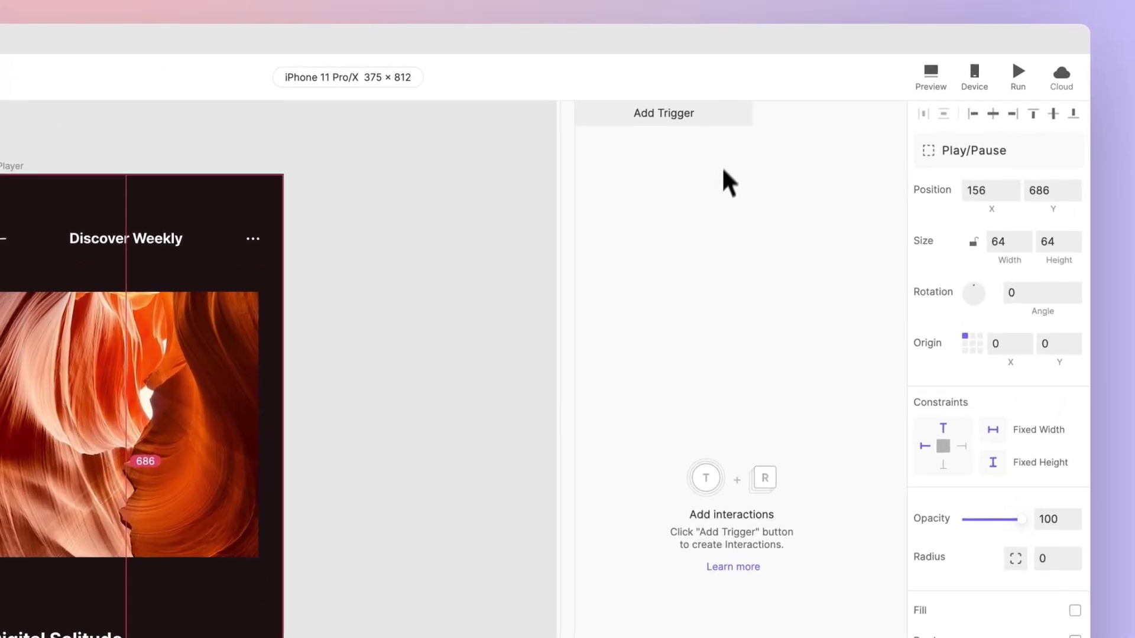
left_click(857, 84)
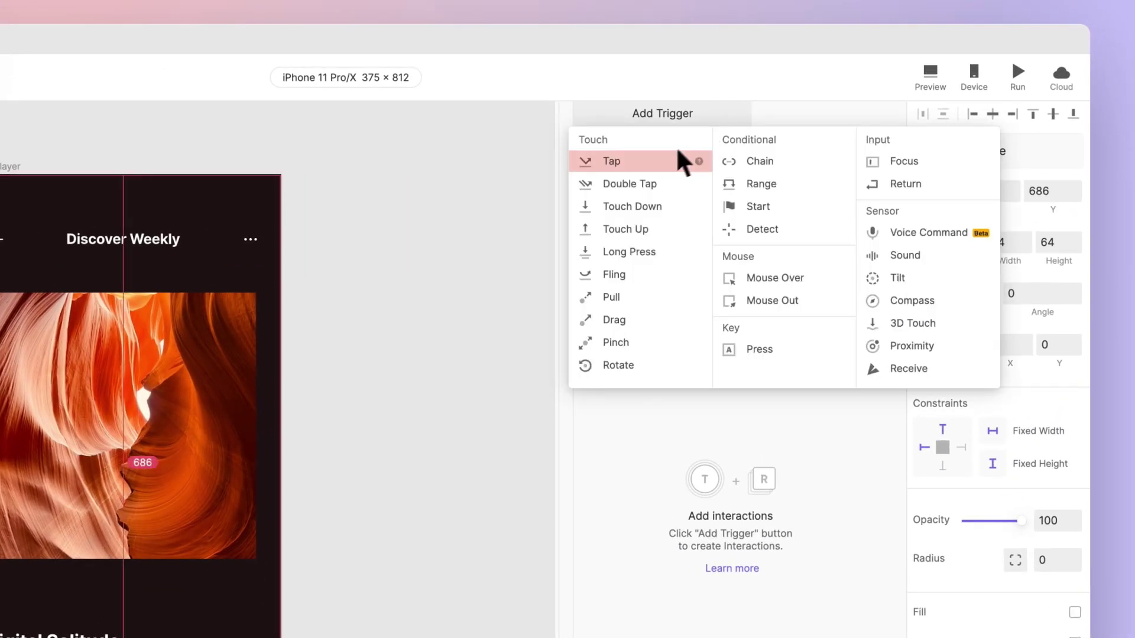
left_click(666, 168)
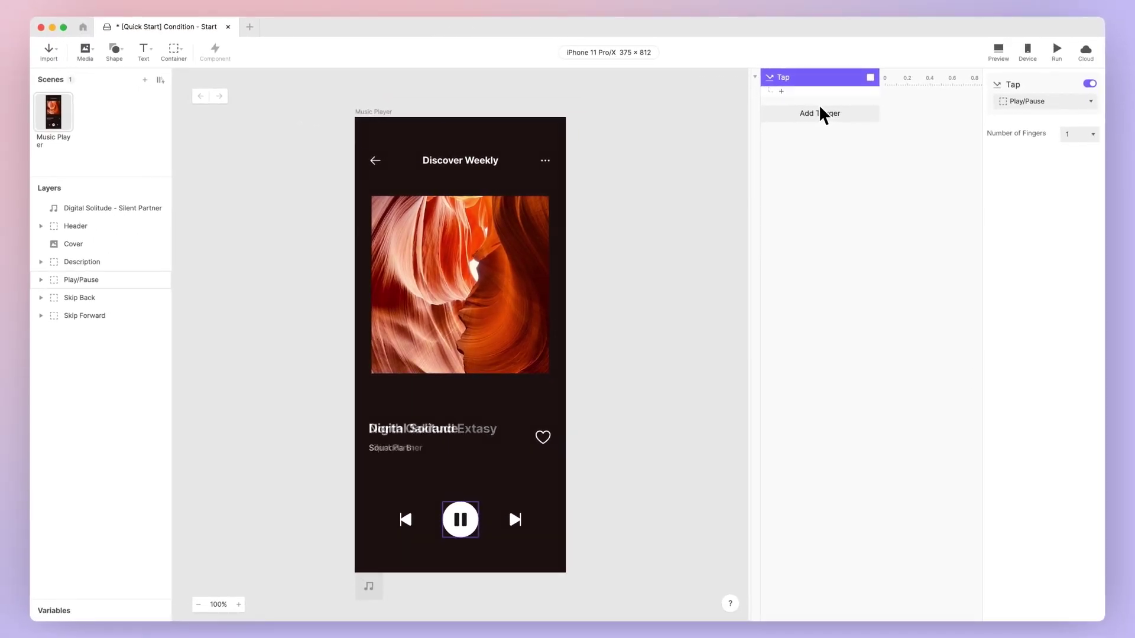
- Inspect the Play and Pause icon opacities, then add a Condition on the Play layer under Tap
left_click(43, 281)
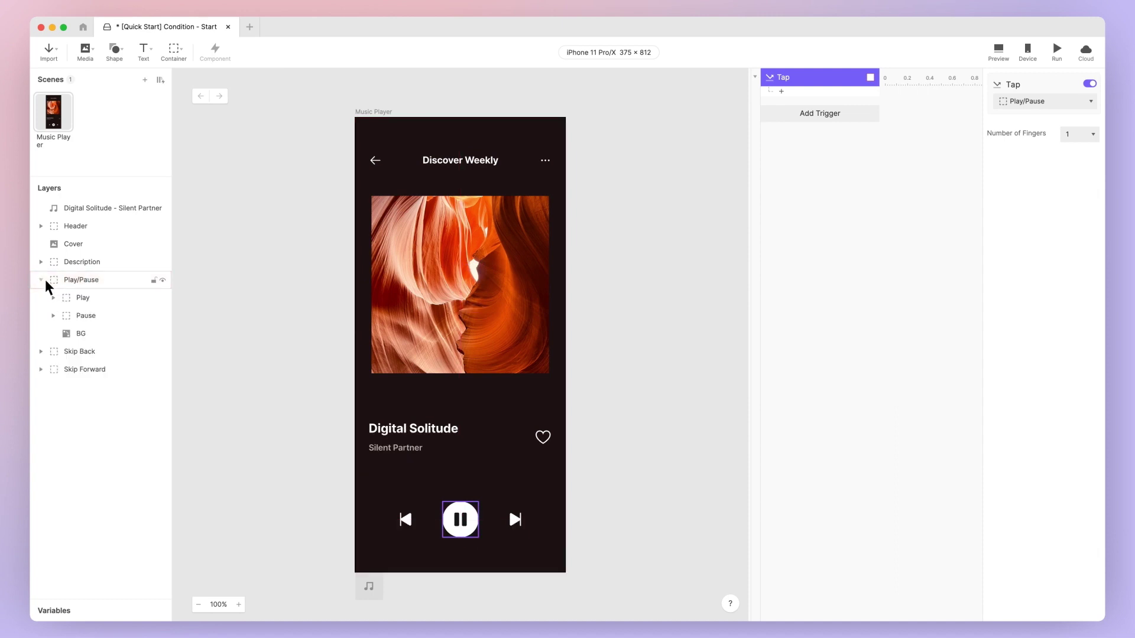
left_click(47, 285)
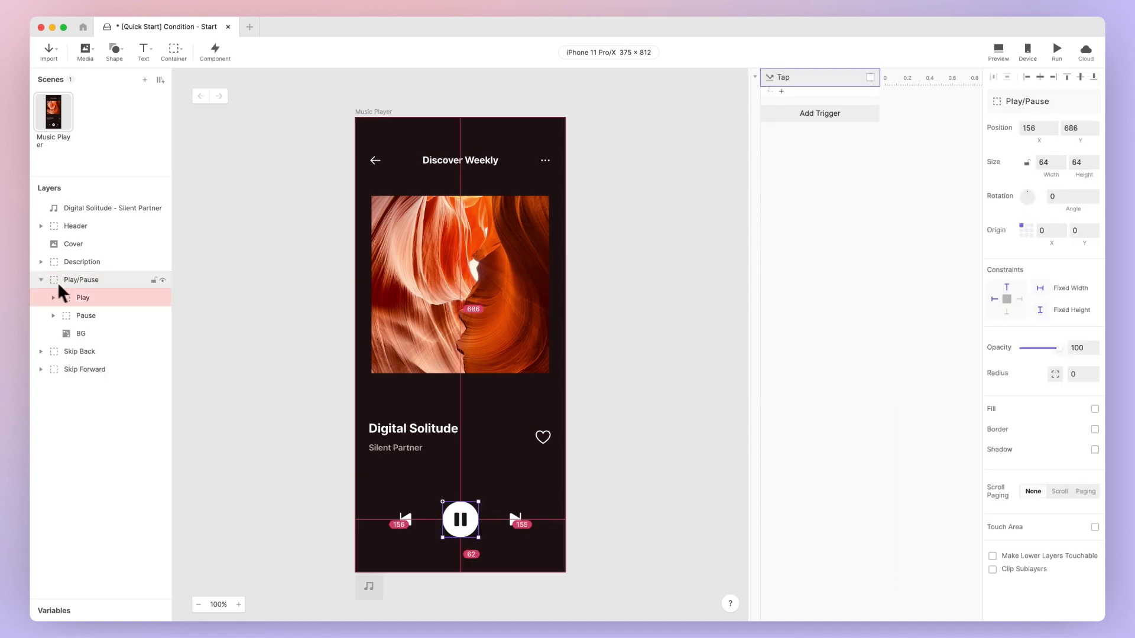
left_click(119, 303)
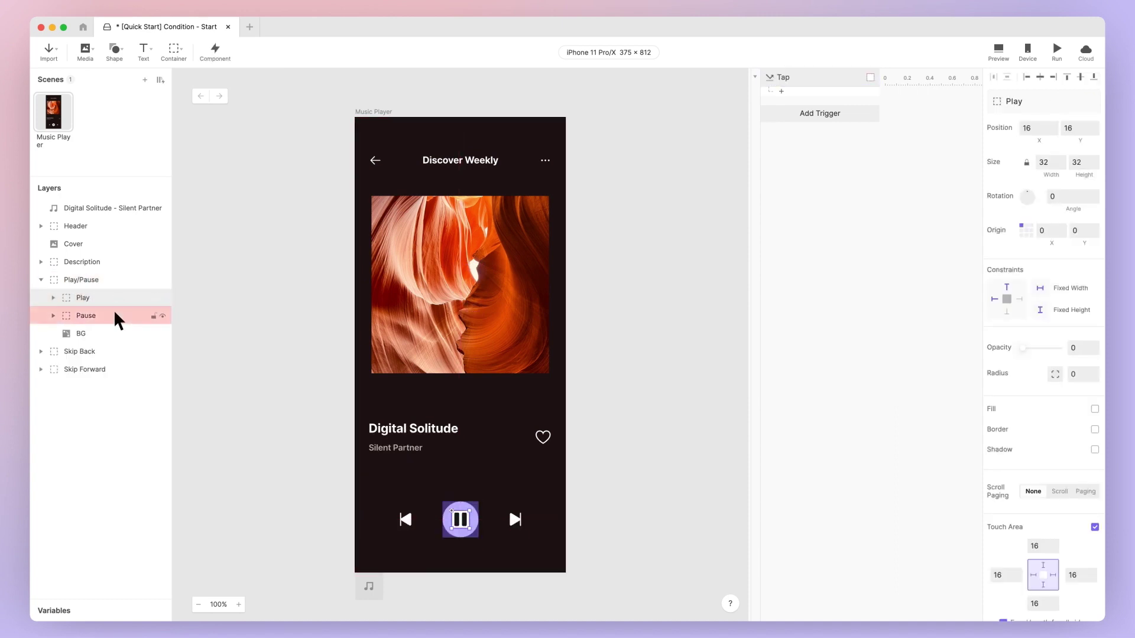
left_click(117, 319)
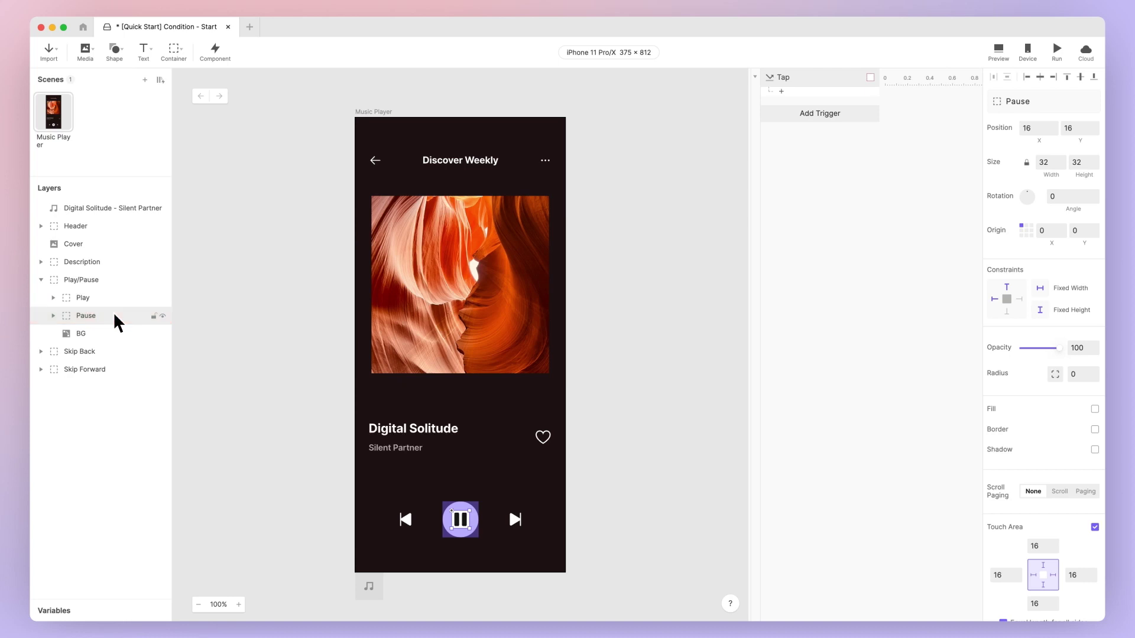
left_click(119, 301)
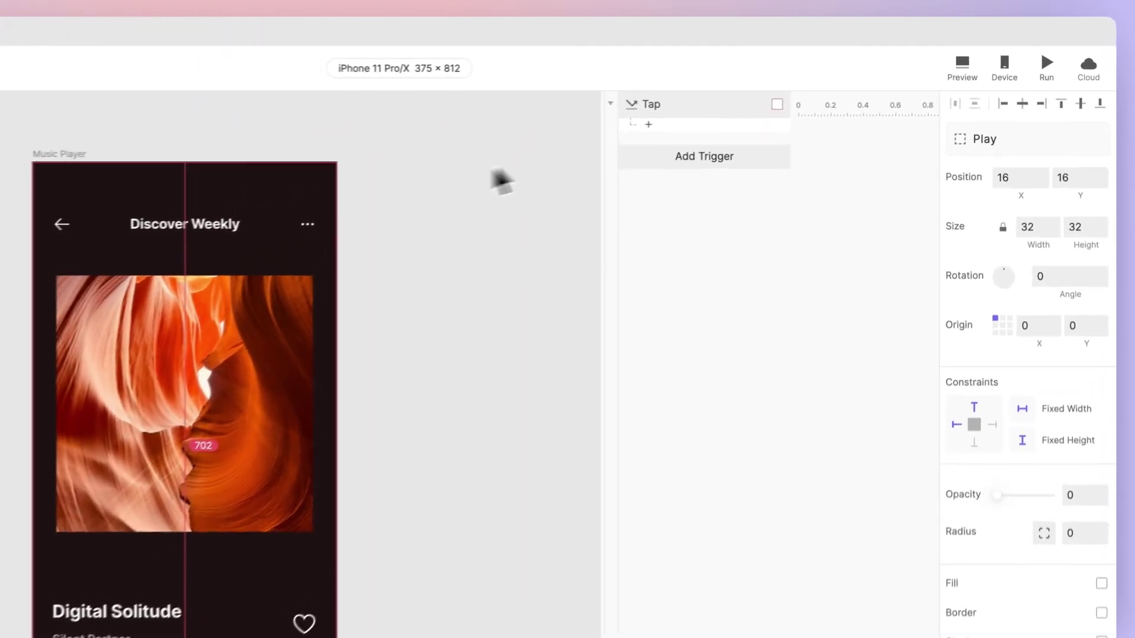
left_click(690, 133)
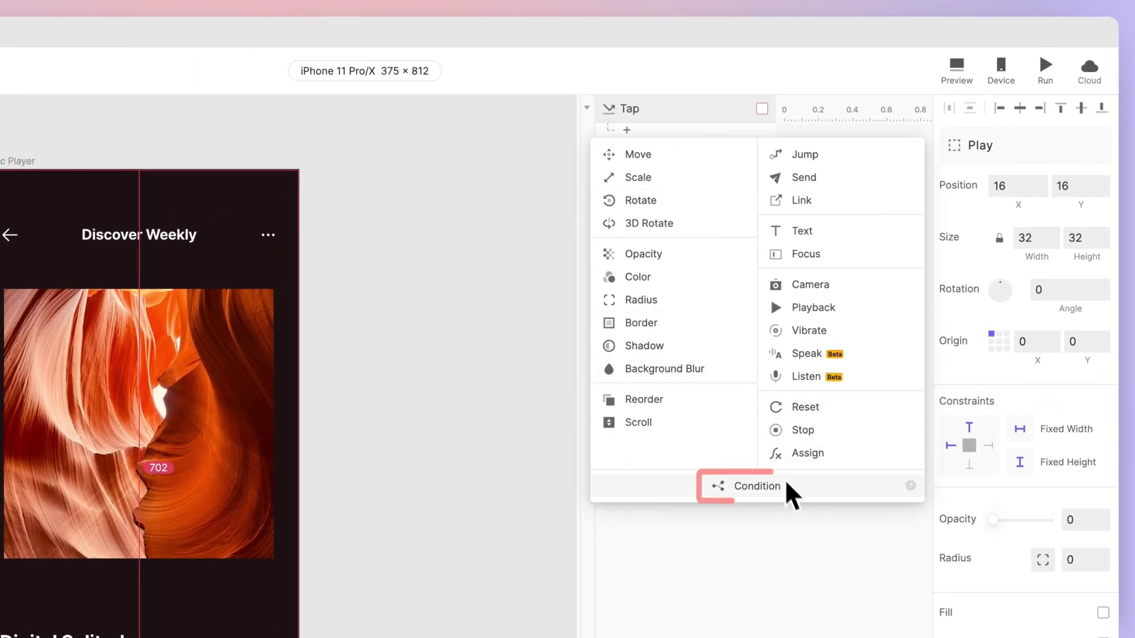
left_click(795, 495)
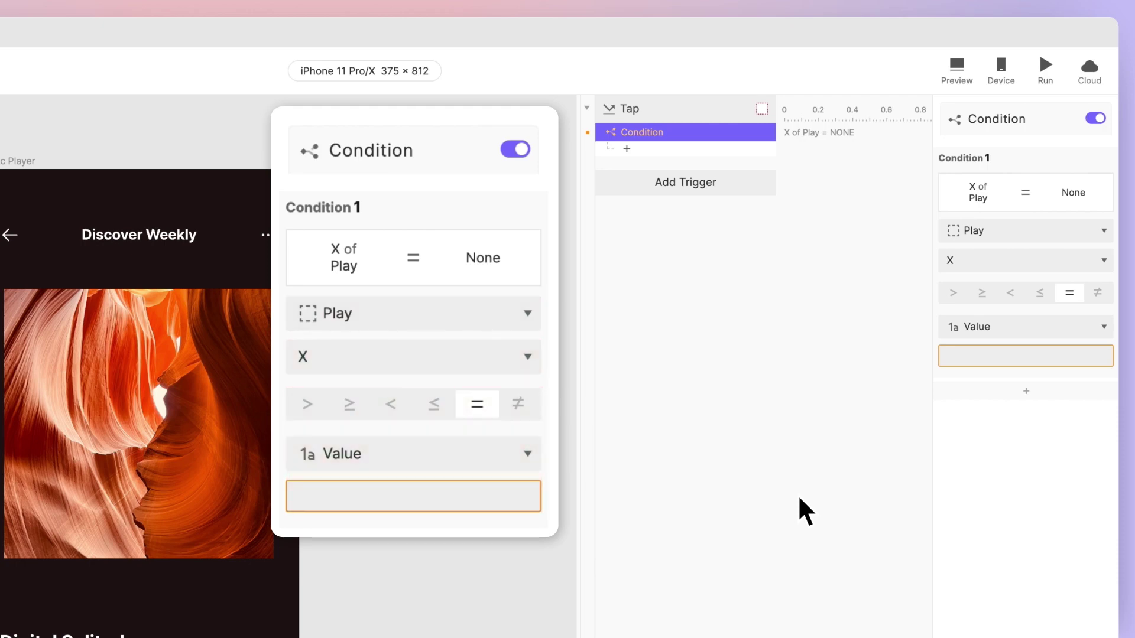
- Make the condition read 'Opacity of Play = 0'
left_click(995, 262)
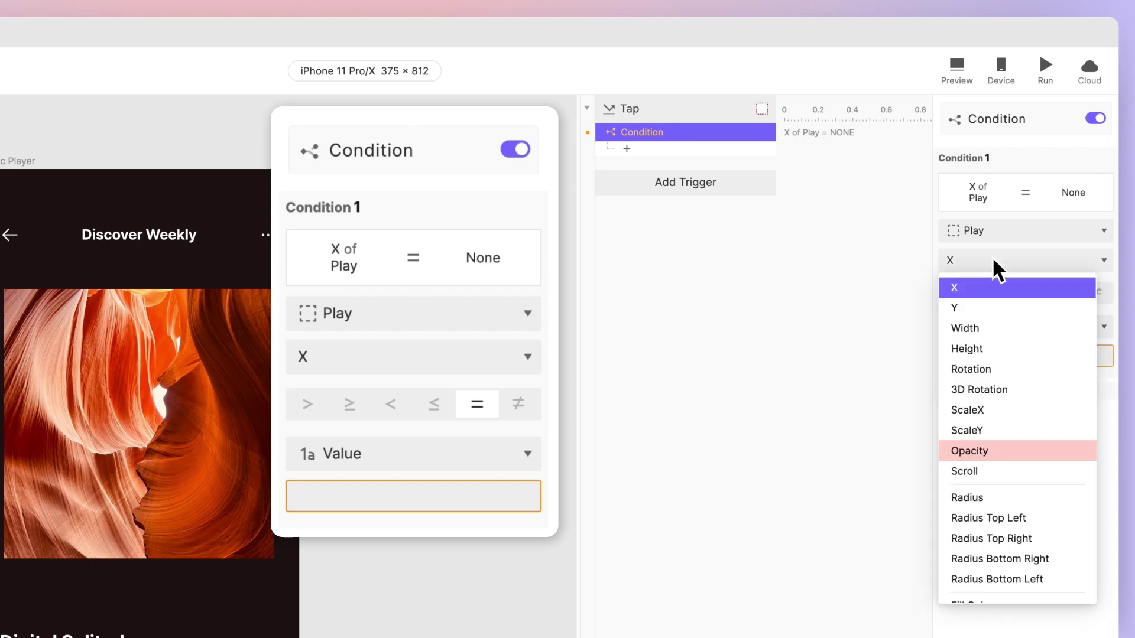
left_click(1045, 454)
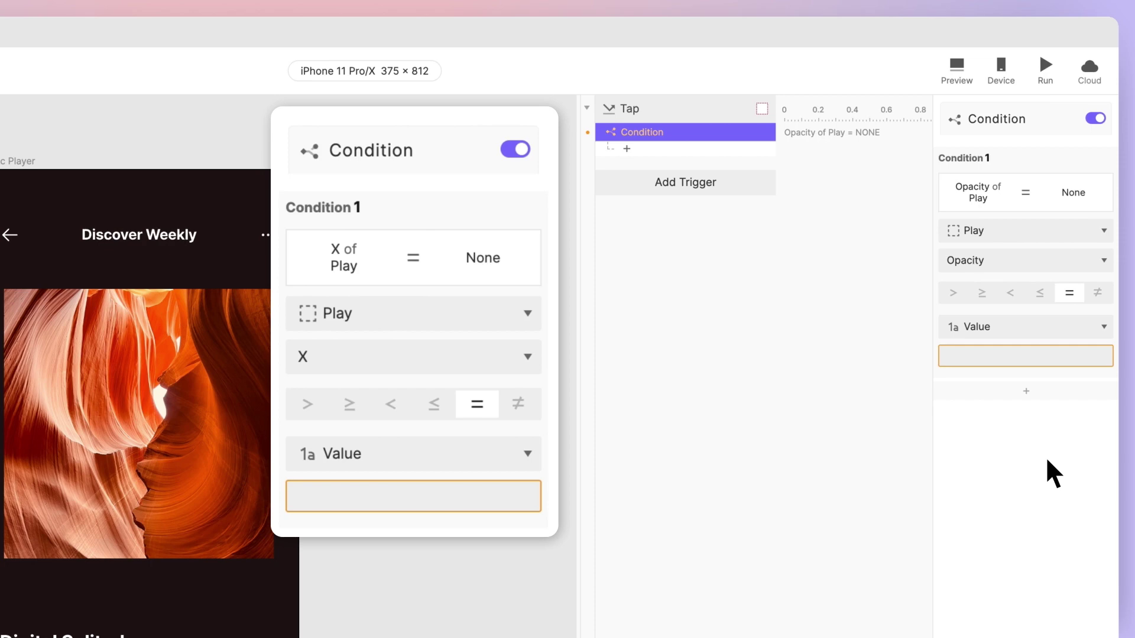
left_click(1049, 360)
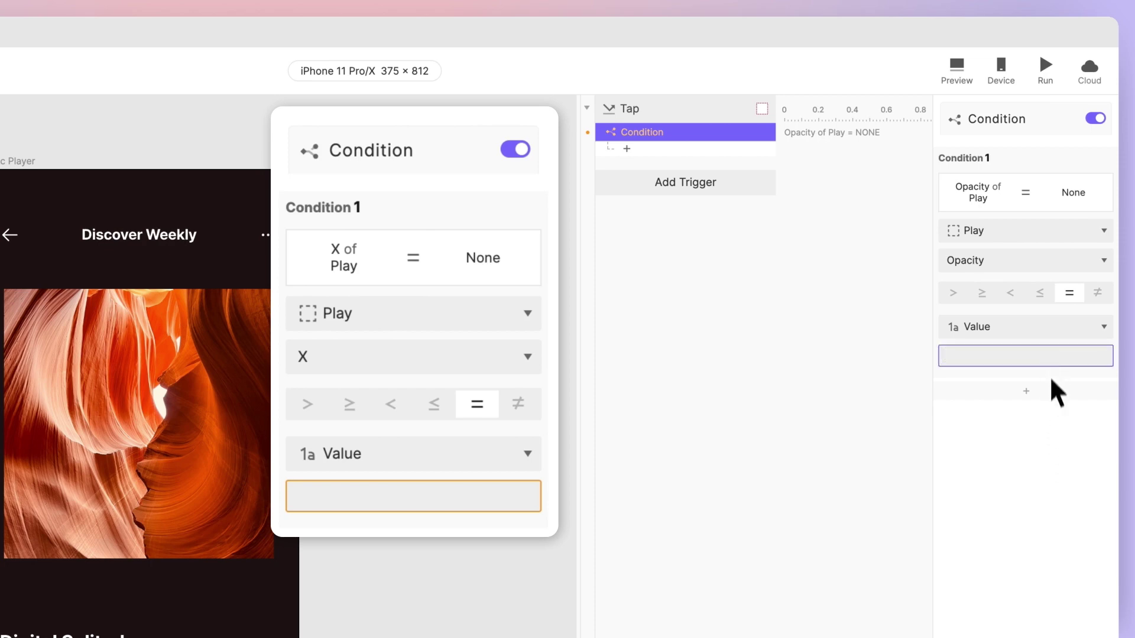
type("0")
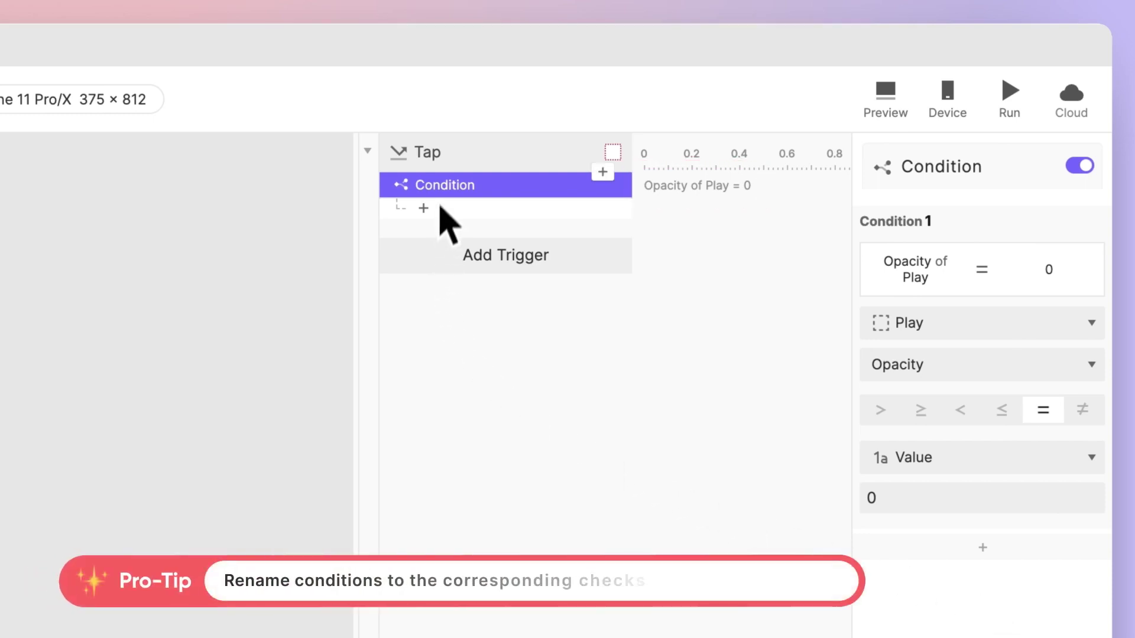
- Rename the condition to 'if the music is playing'
double_click(447, 185)
type("i")
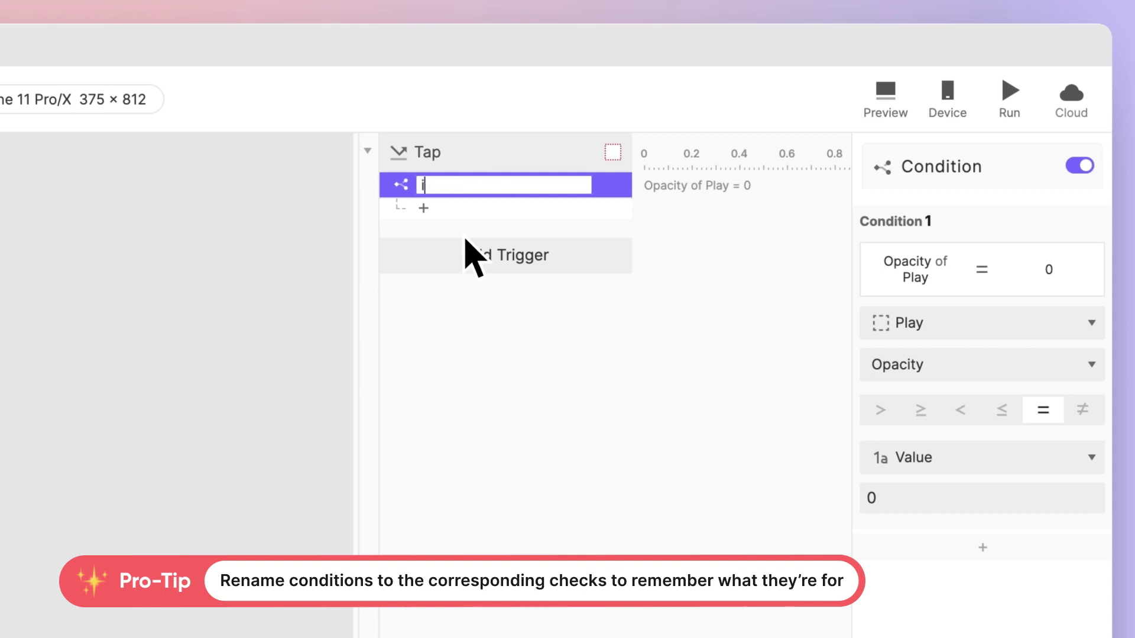
type("f the music is playing")
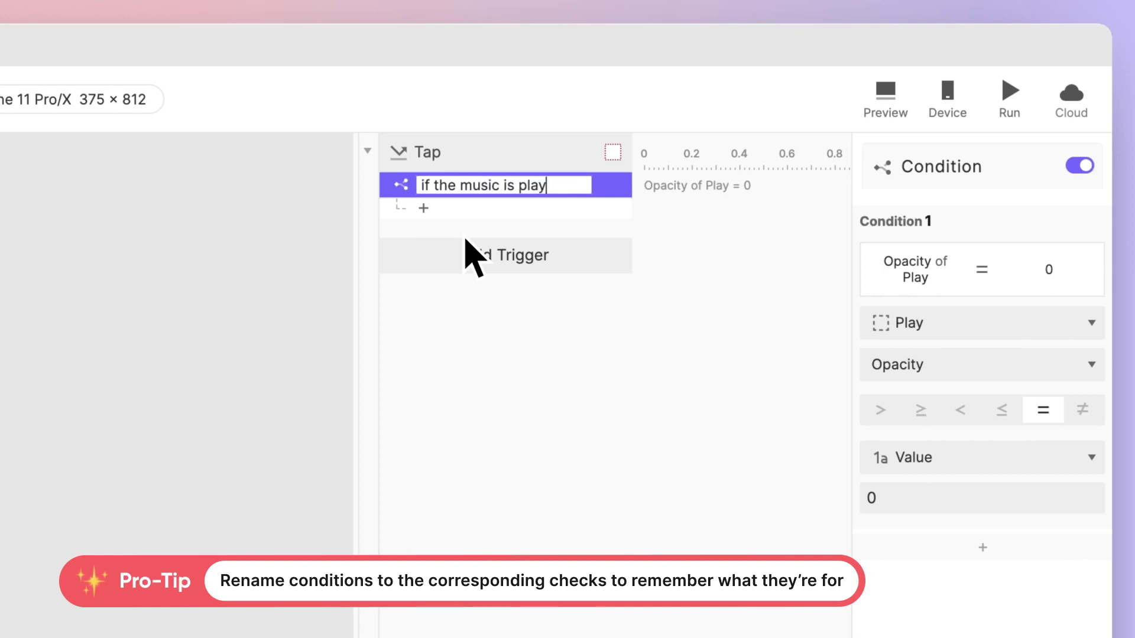
key("Return")
- Add a Playback response inside the condition that pauses the Digital Solitude track
left_click(472, 211)
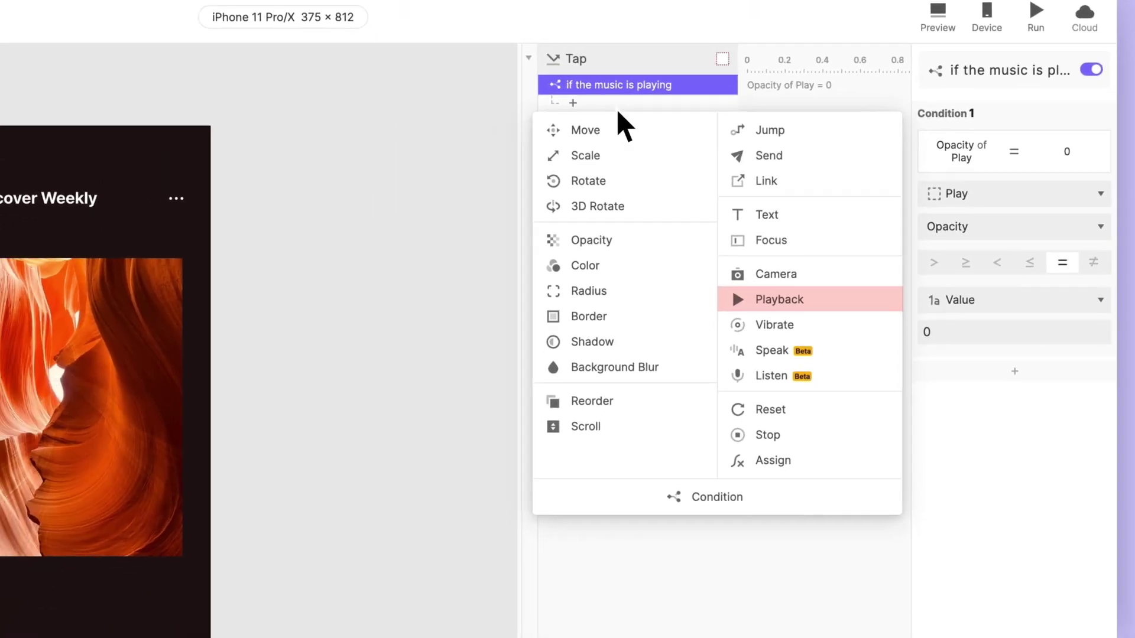
left_click(834, 296)
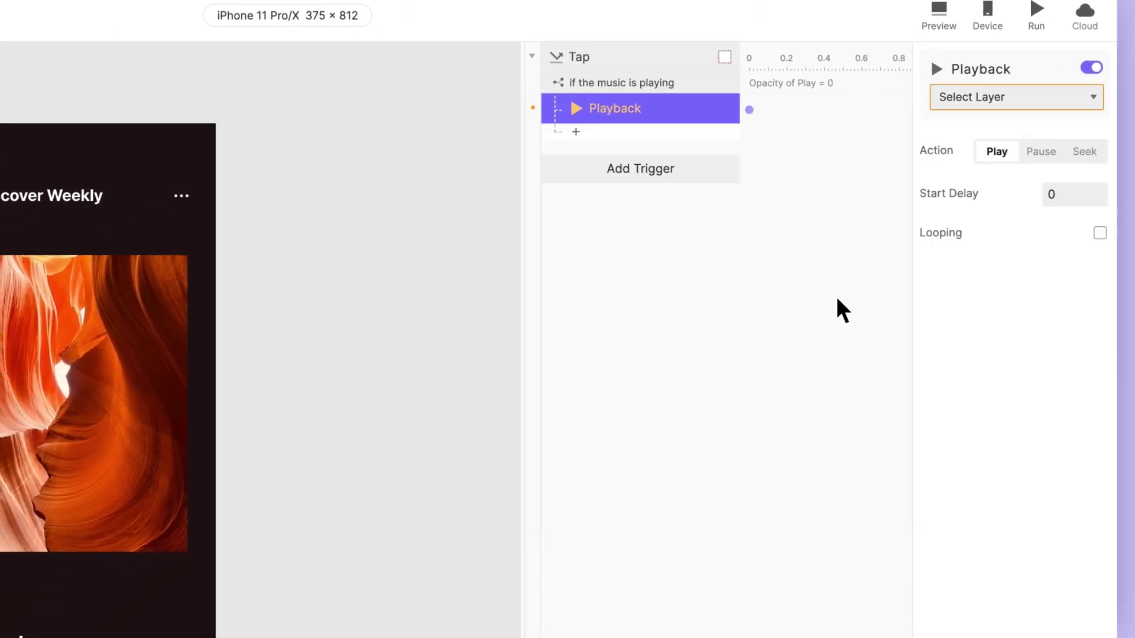
left_click(1054, 100)
left_click(1052, 169)
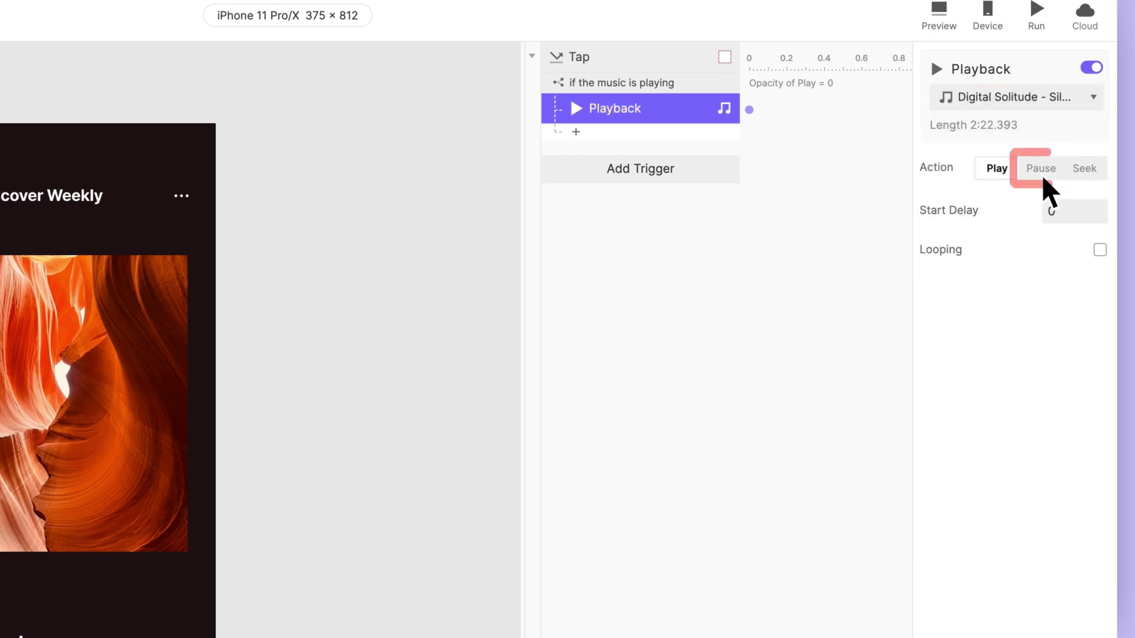
left_click(1042, 171)
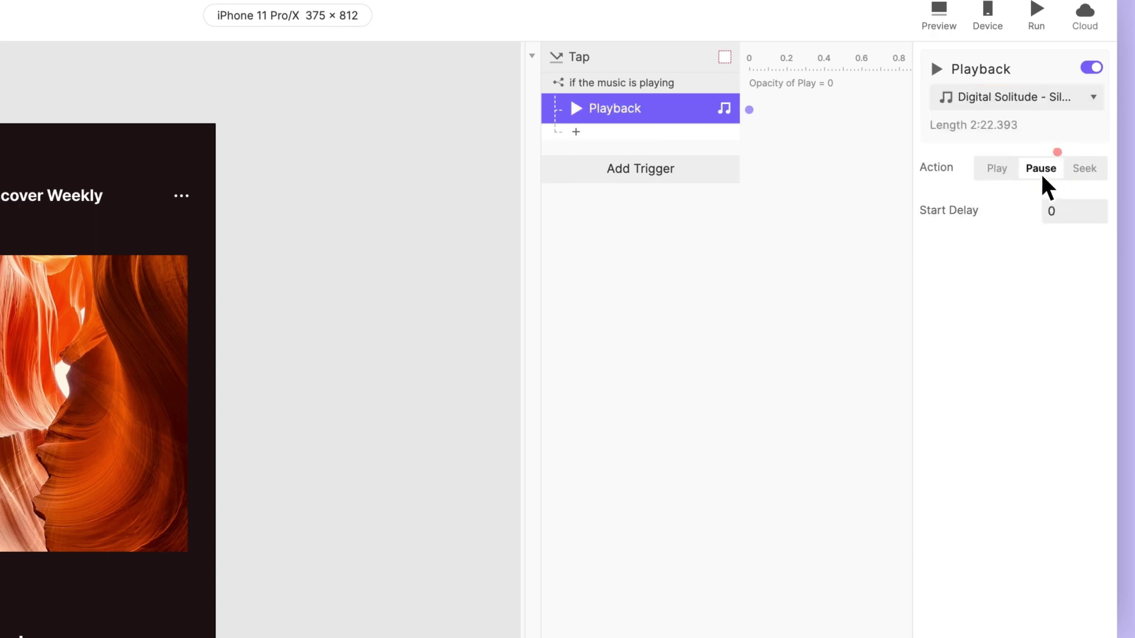
- Add an Opacity response setting the Play icon to 100
left_click(689, 136)
left_click(674, 270)
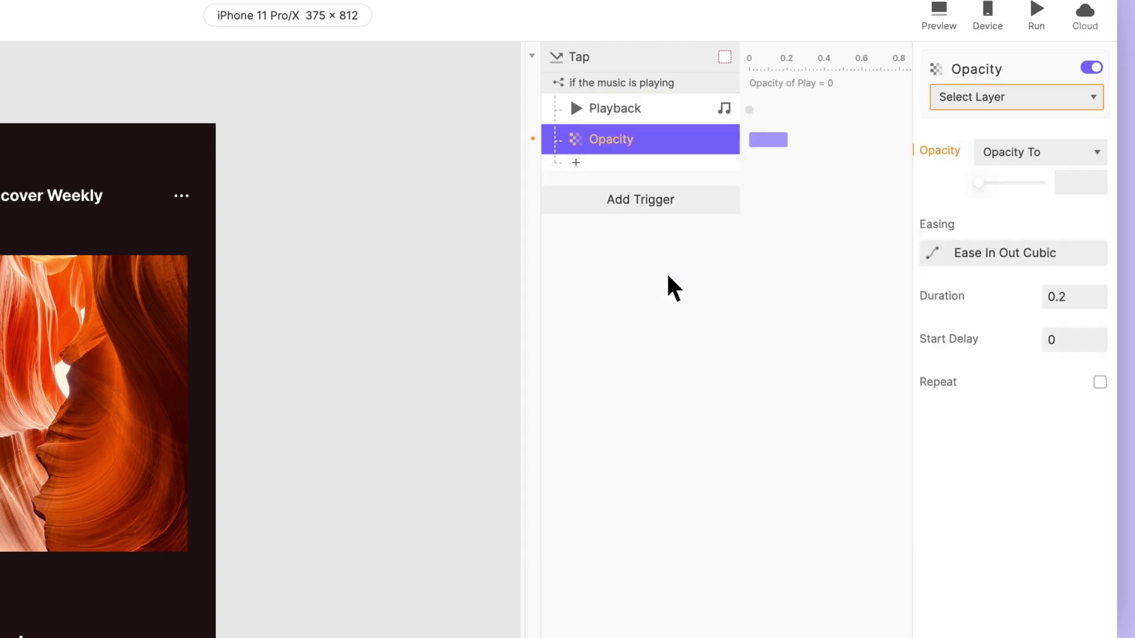
left_click(1041, 106)
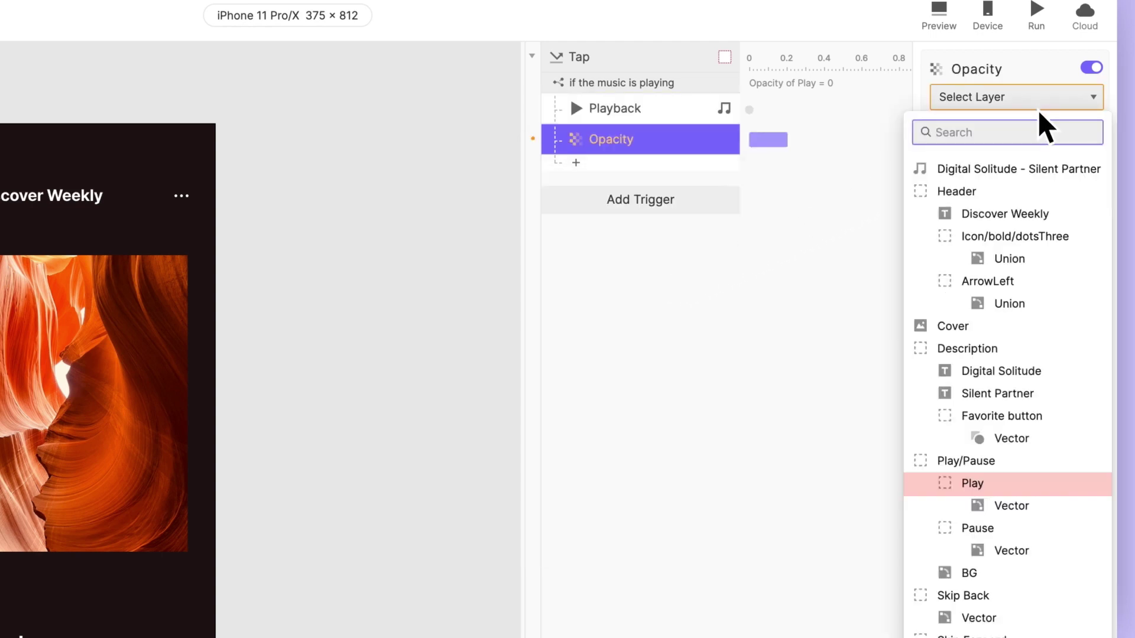
left_click(1013, 481)
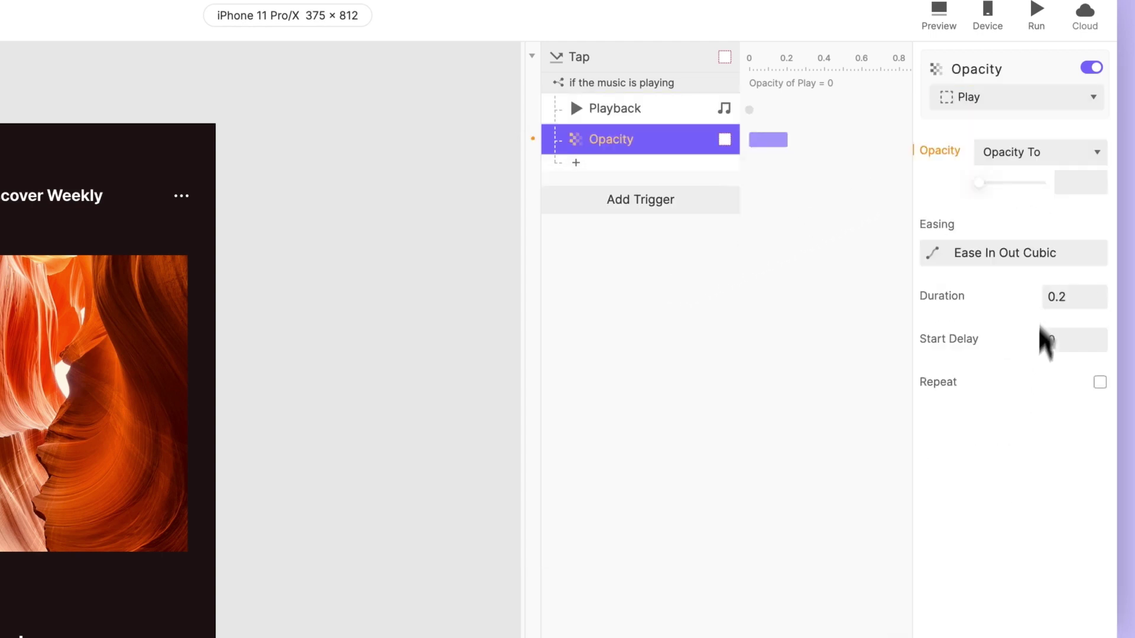
left_click_drag(993, 185, 1053, 194)
- Add a second Opacity response setting the Pause icon to 0
left_click(712, 158)
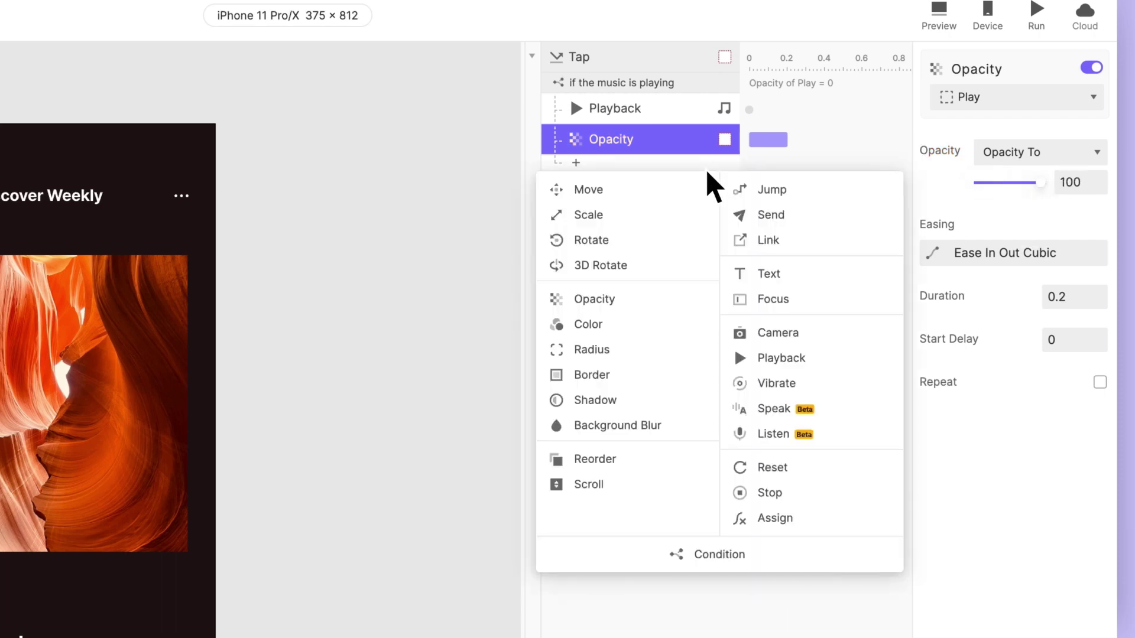
left_click(675, 282)
left_click(1005, 100)
left_click(1015, 528)
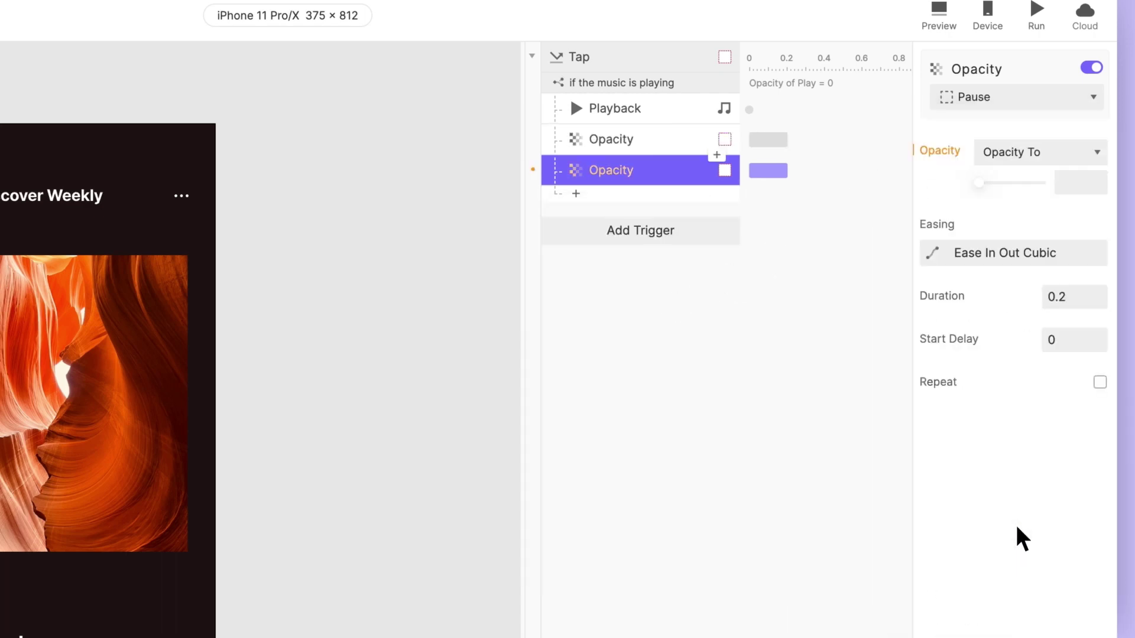
left_click(1069, 183)
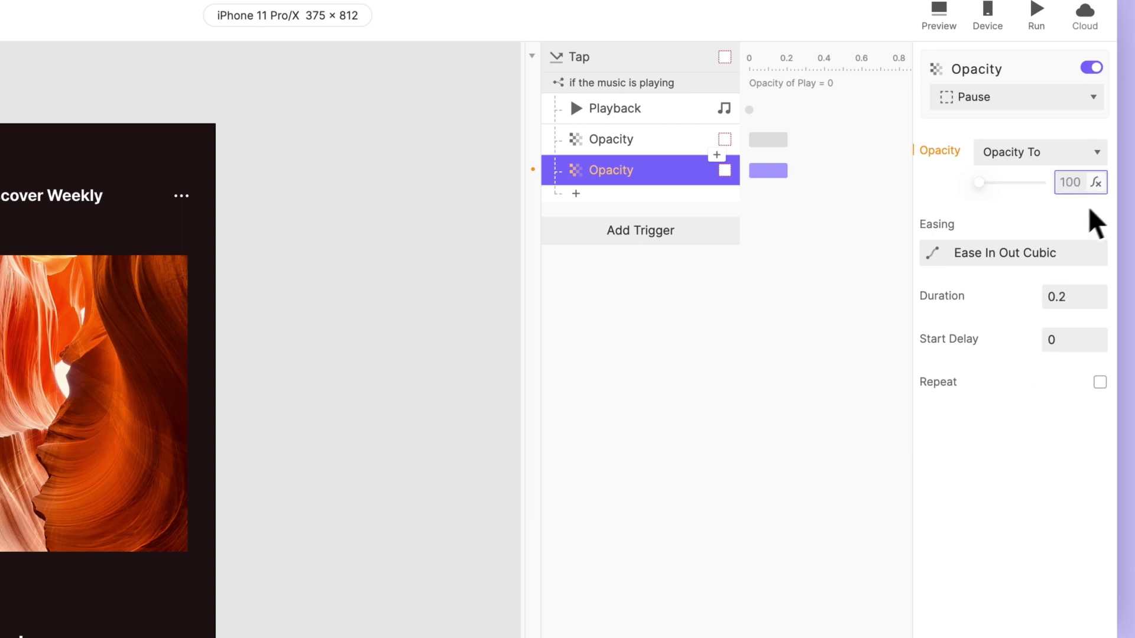
type("0")
- Rename the responses to 'pause music', 'Opacity play 100' and 'Opacity pause 0'
double_click(624, 112)
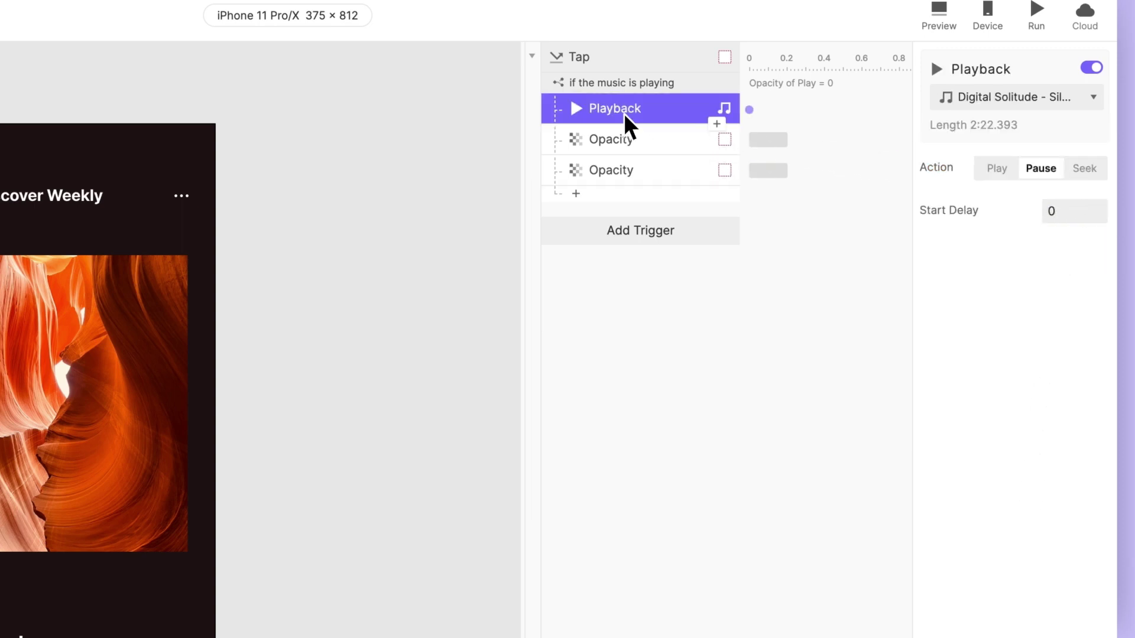
type("puase music")
key("Return")
double_click(630, 140)
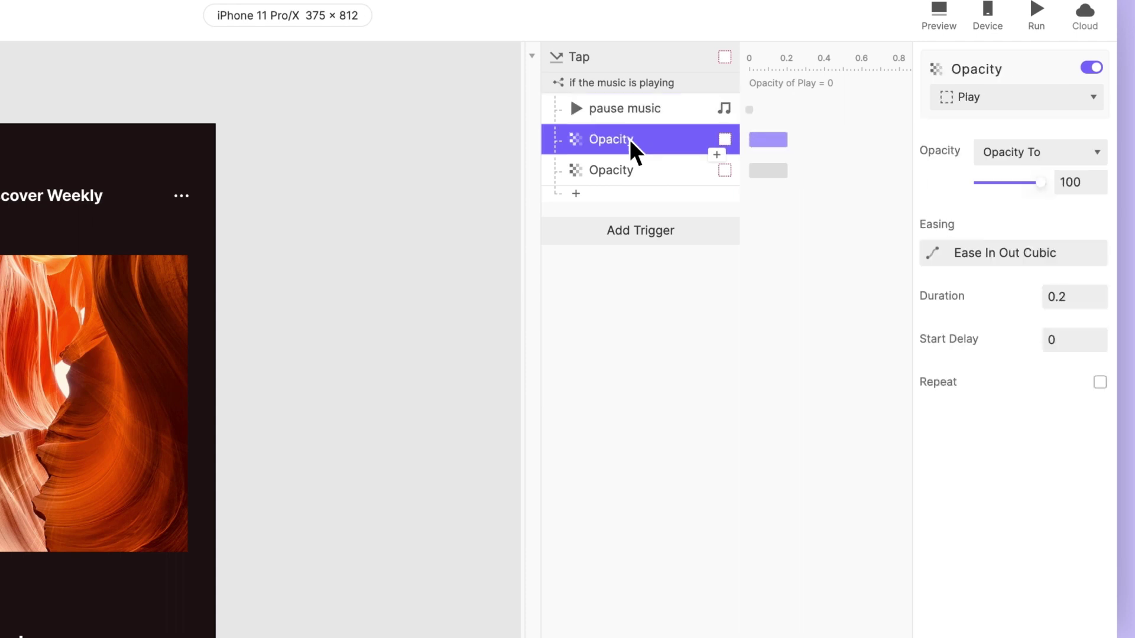
type("play 100")
key("Return")
double_click(672, 172)
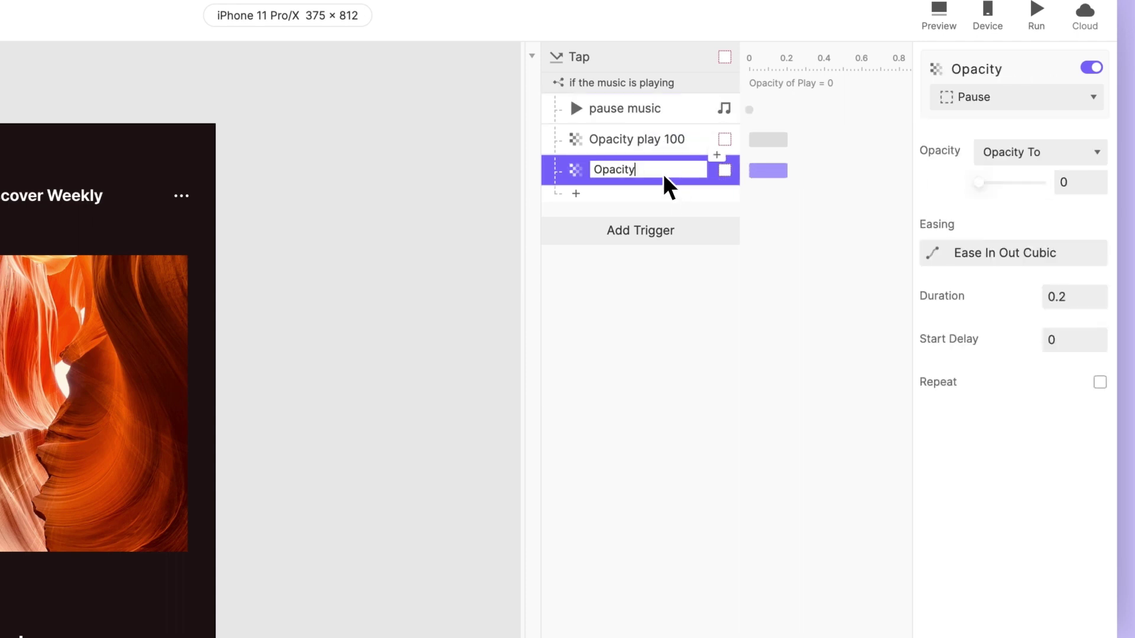
type("pause 0")
key("Return")
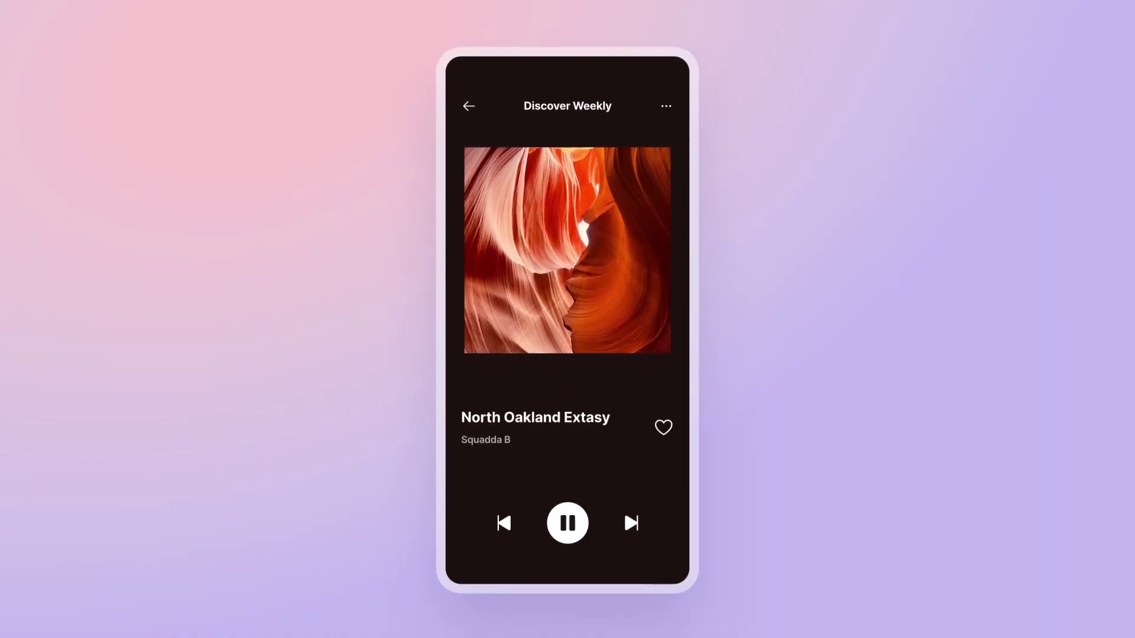
left_click(567, 522)
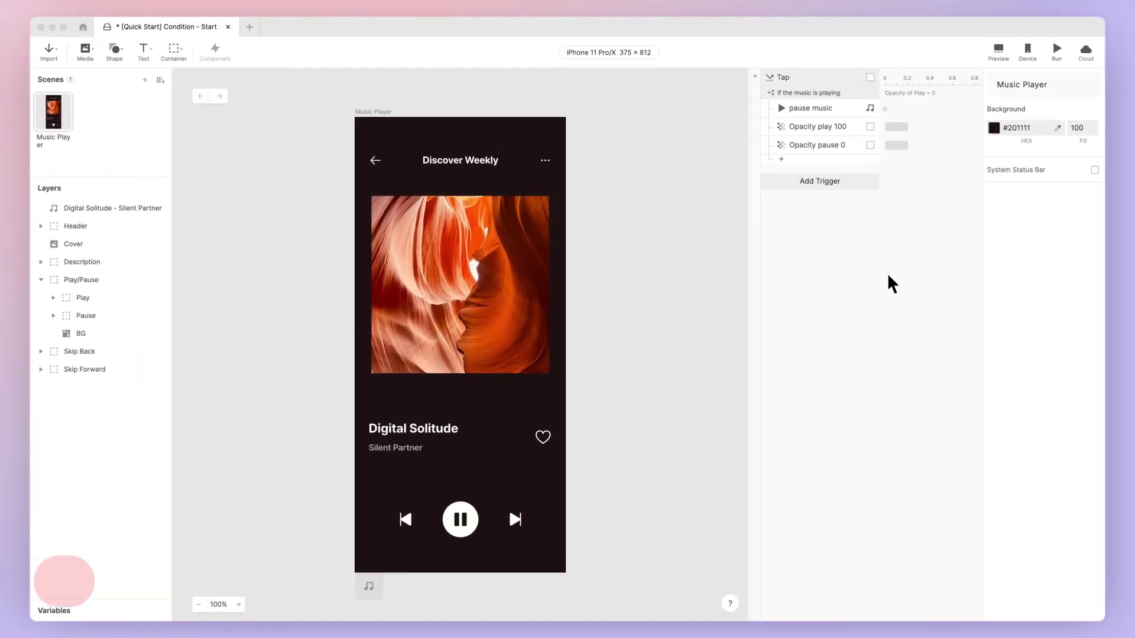
- Duplicate the playing condition and change its comparison value to 100
left_click(830, 94)
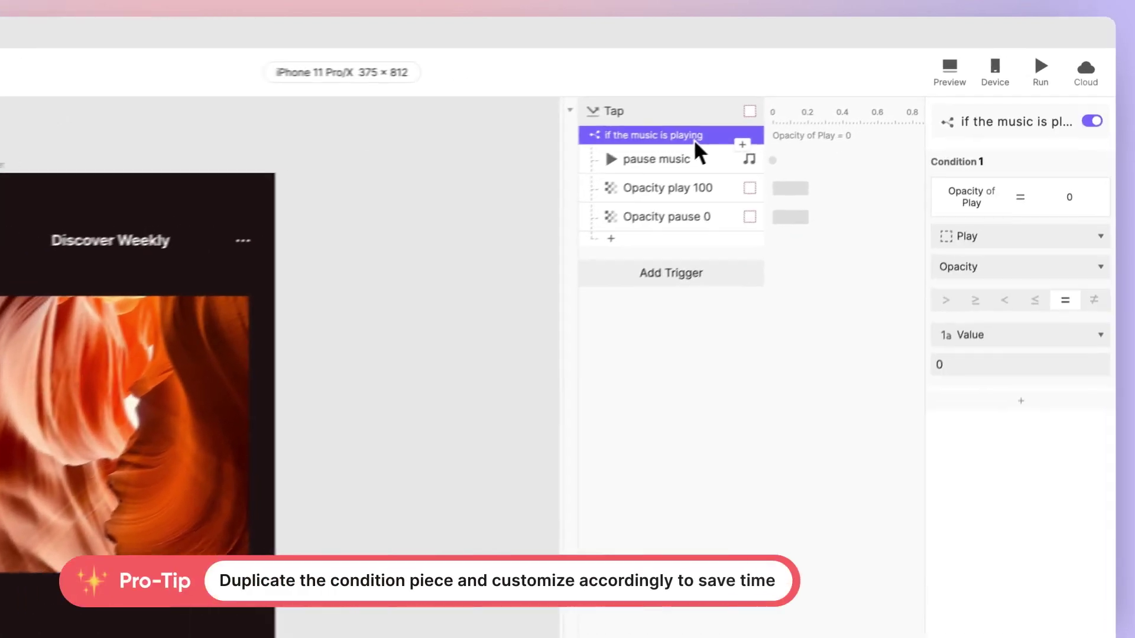
key("super+c")
key("super+v")
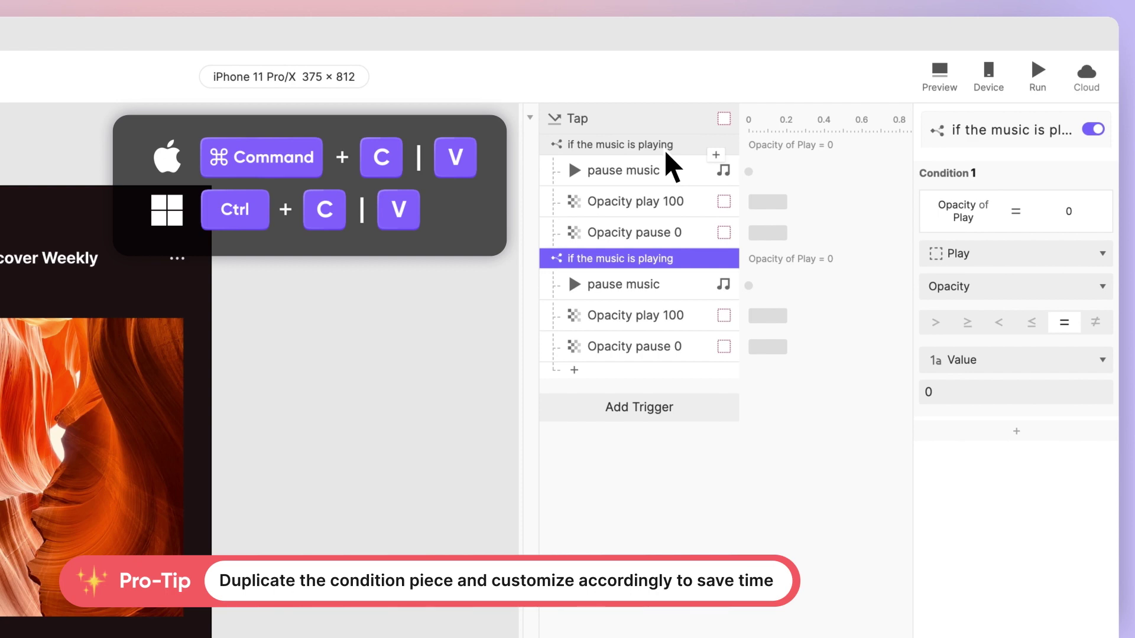
left_click(938, 394)
key("BackSpace")
type("100")
key("Return")
- Rename the duplicated condition to 'if the music is paused'
double_click(674, 263)
double_click(672, 263)
type("pause")
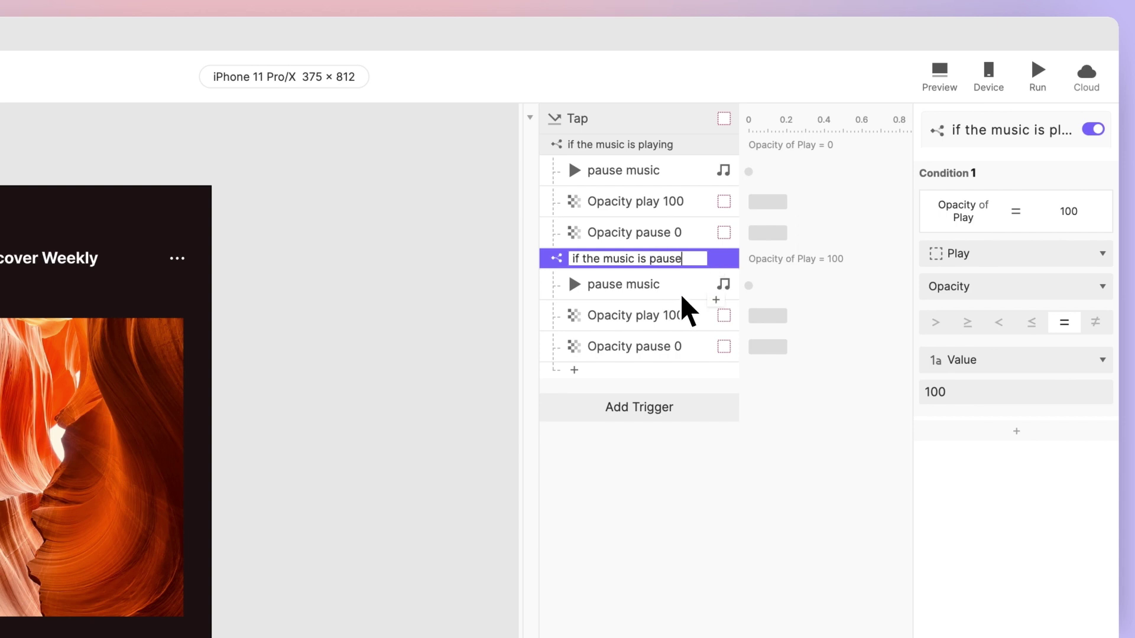
type("d")
key("Return")
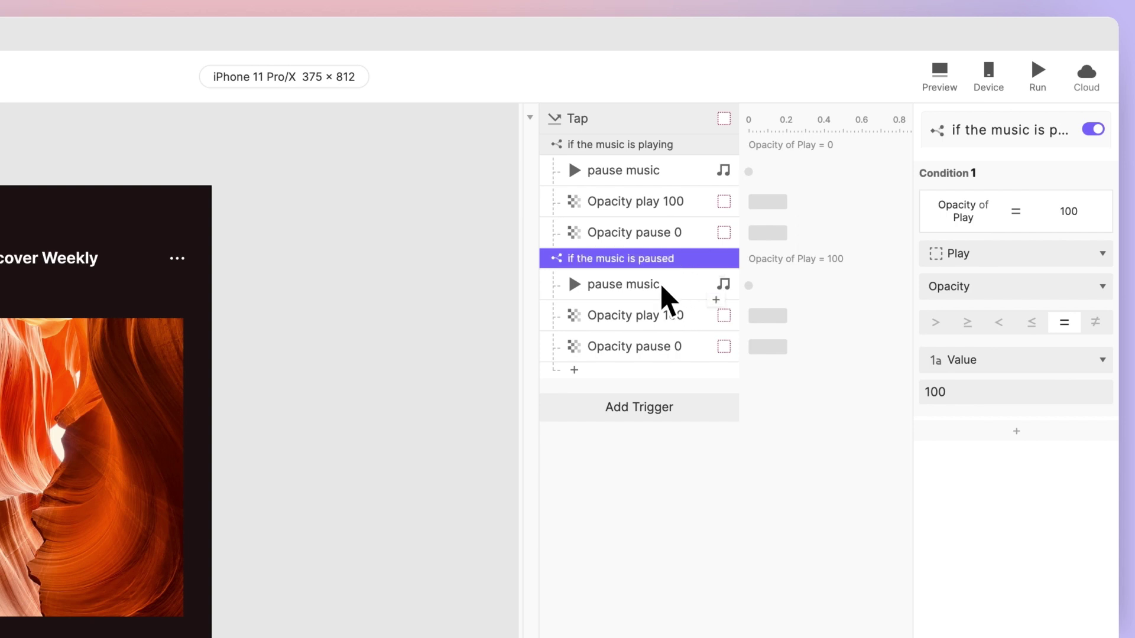
- Switch the paused branch's Playback action to Play and rename it 'play music'
left_click(662, 286)
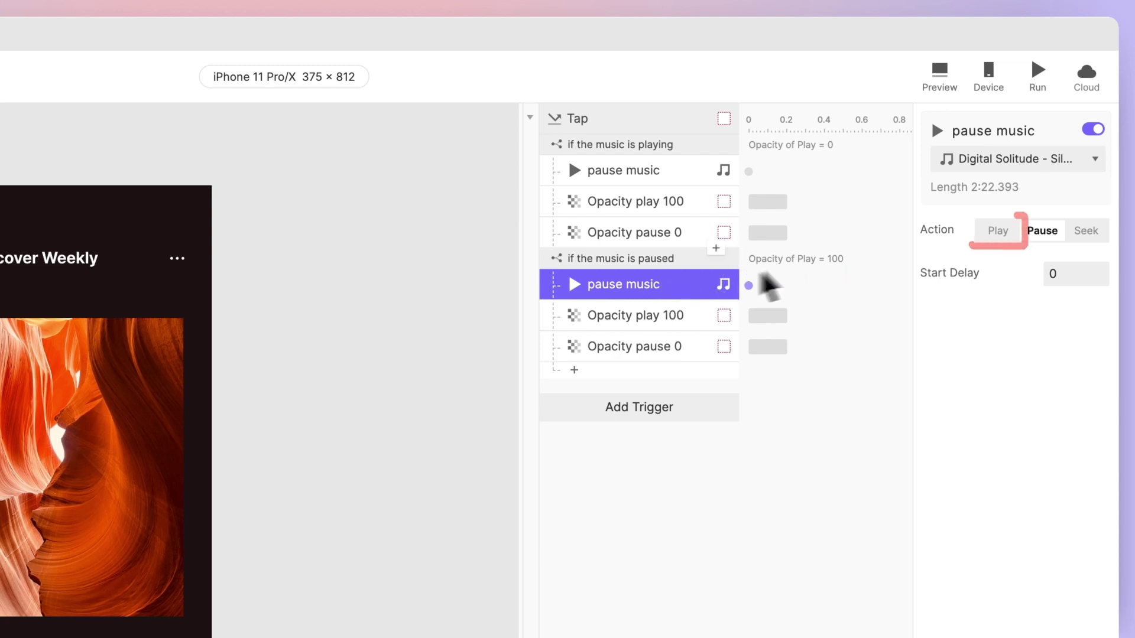
left_click(994, 240)
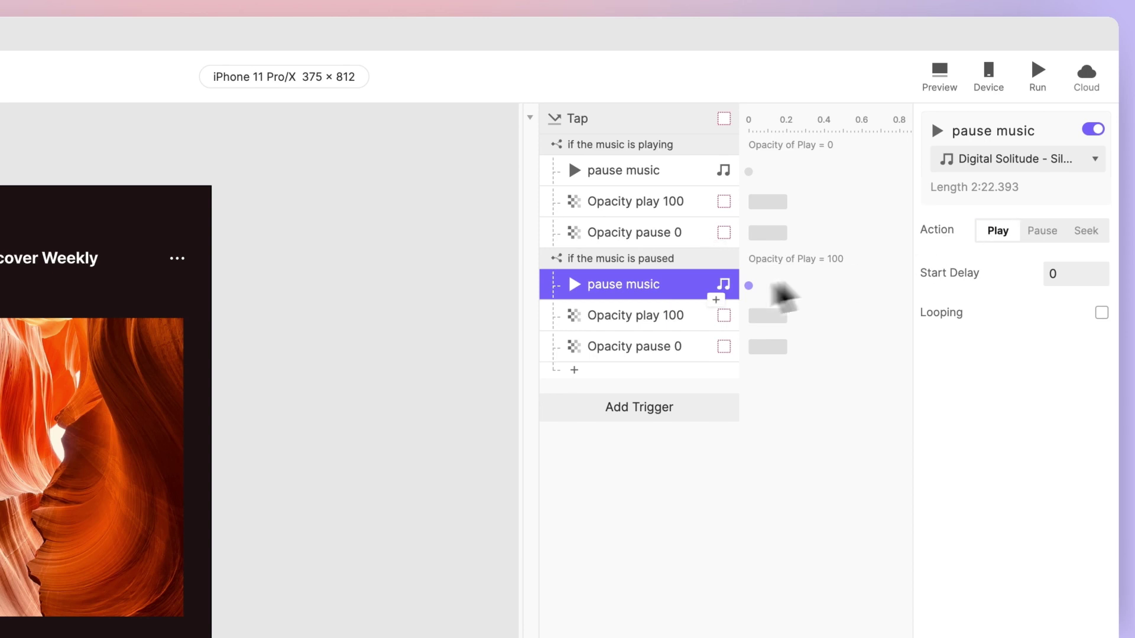
double_click(600, 287)
double_click(600, 286)
type("play")
key("Return")
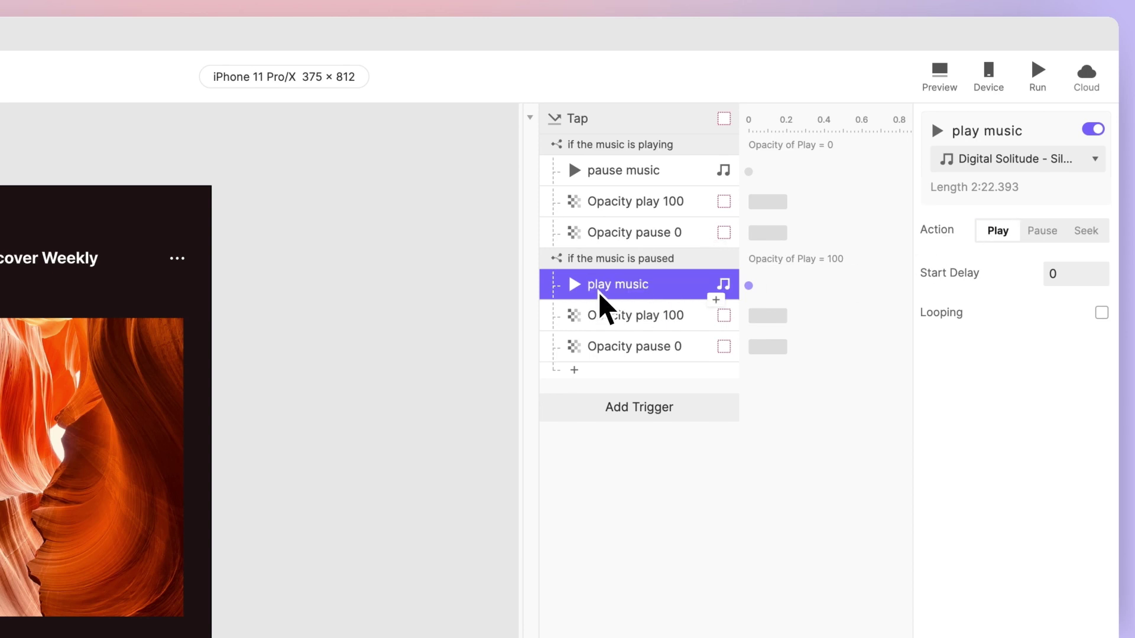
- Set the Play icon opacity to 0 and rename that row 'Opacity play 0'
left_click(631, 319)
mouse_move(1044, 246)
left_mouse_down()
mouse_move(1033, 260)
mouse_move(949, 269)
left_mouse_up()
double_click(696, 325)
key("BackSpace")
key("BackSpace")
key("BackSpace")
type("0")
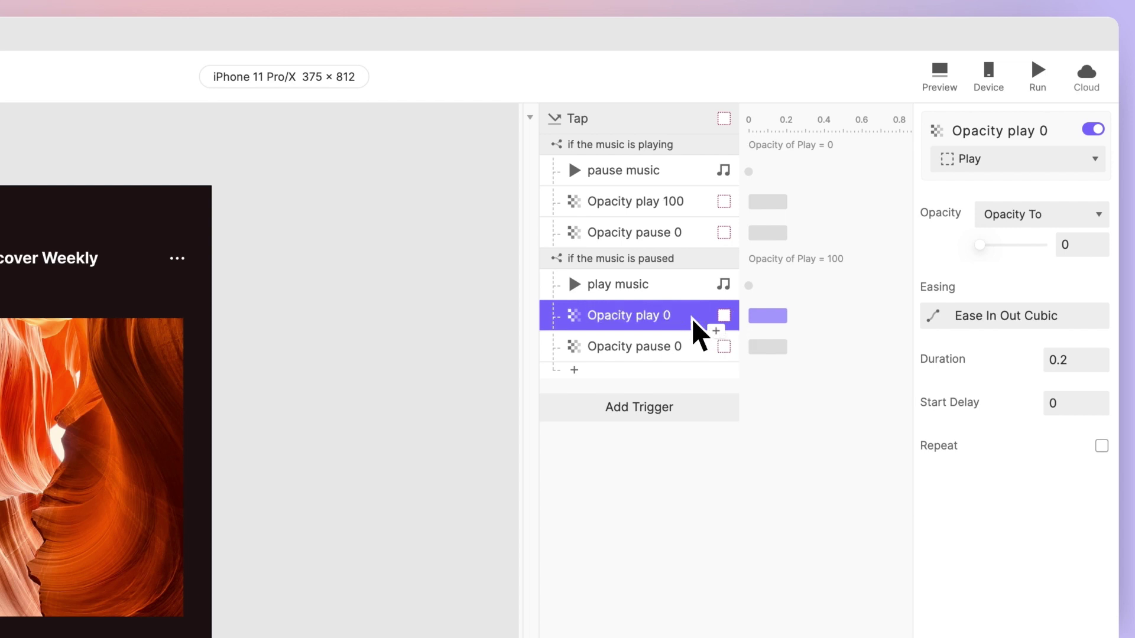
- Set the Pause icon opacity to 100 and rename that row 'Opacity pause 100'
left_click(710, 347)
left_click_drag(979, 245, 1043, 252)
double_click(685, 350)
key("BackSpace")
type("100")
key("Return")
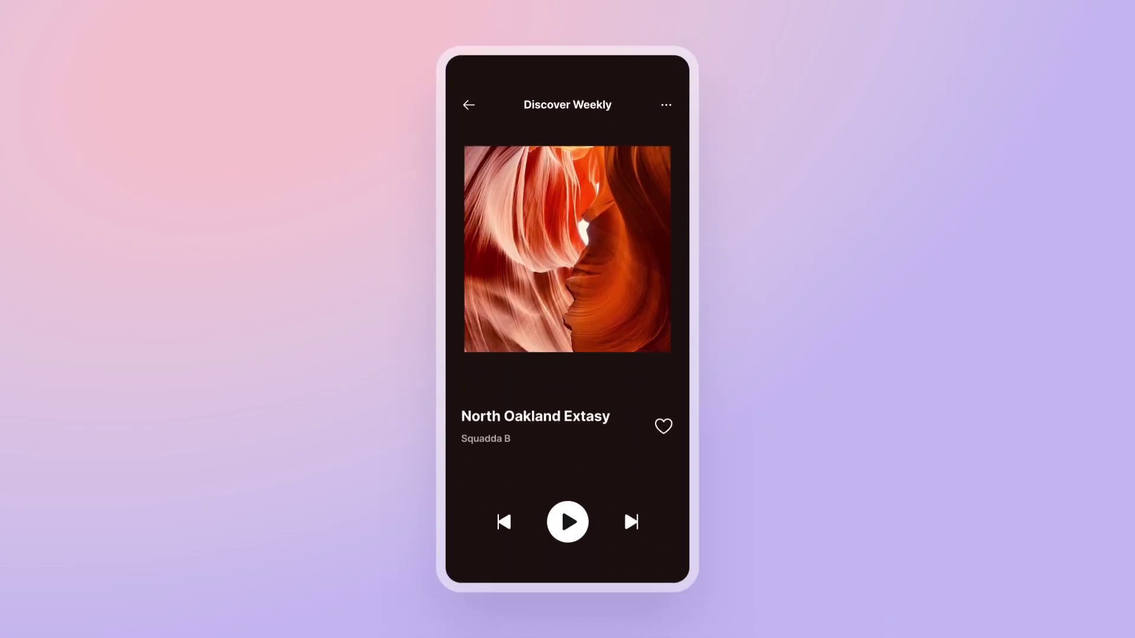
- Tap the play/pause button three times to start, pause and resume the song
left_click(567, 522)
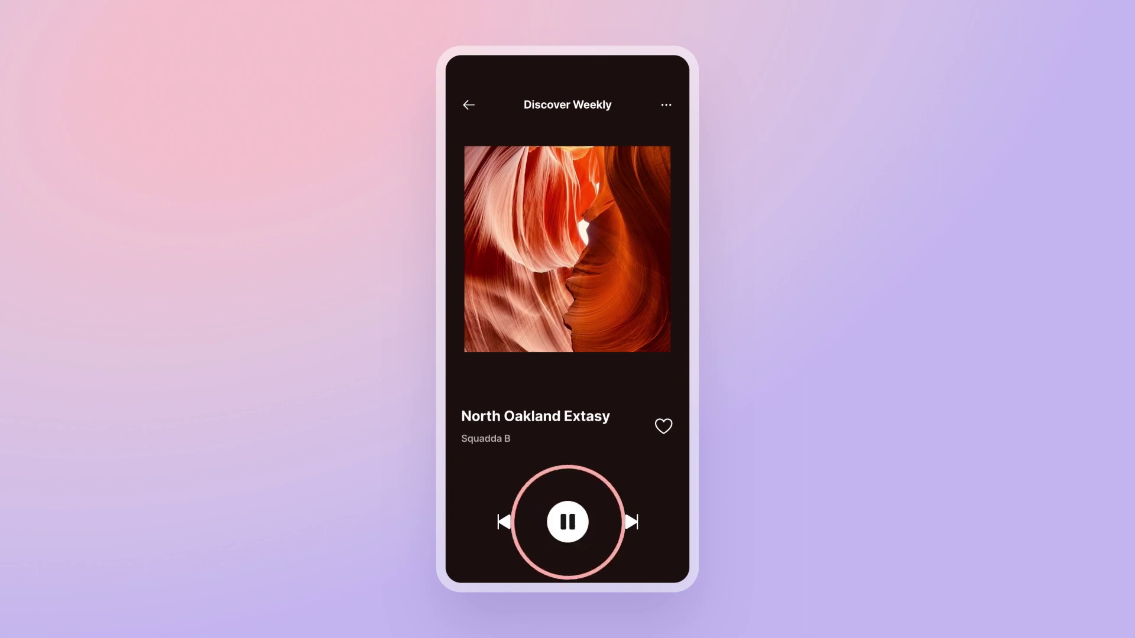
left_click(568, 522)
left_click(567, 522)
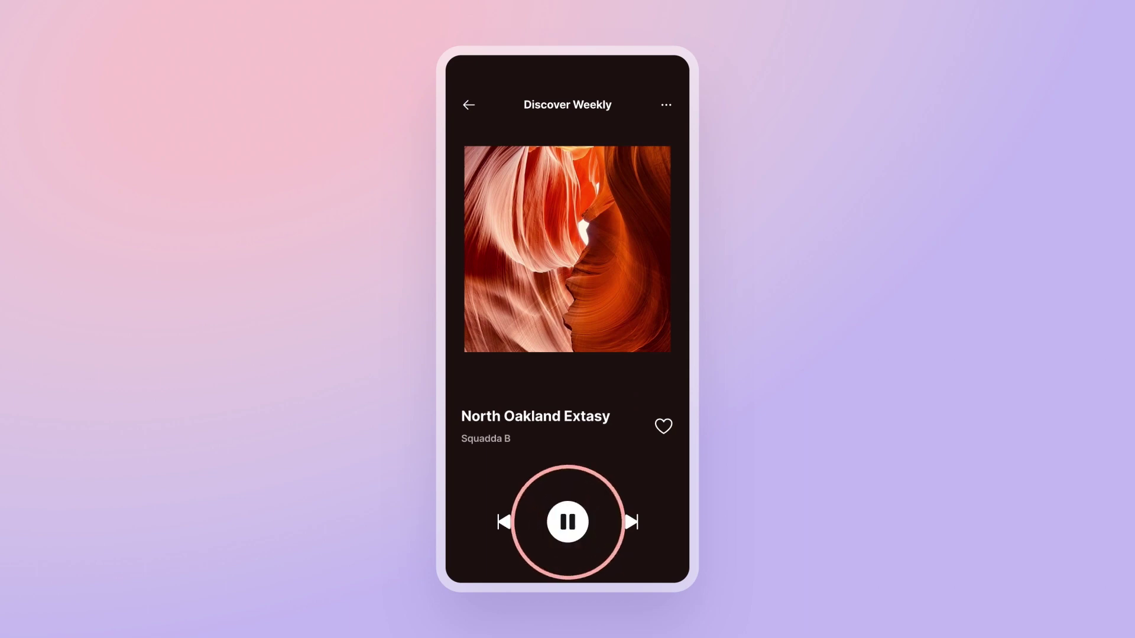